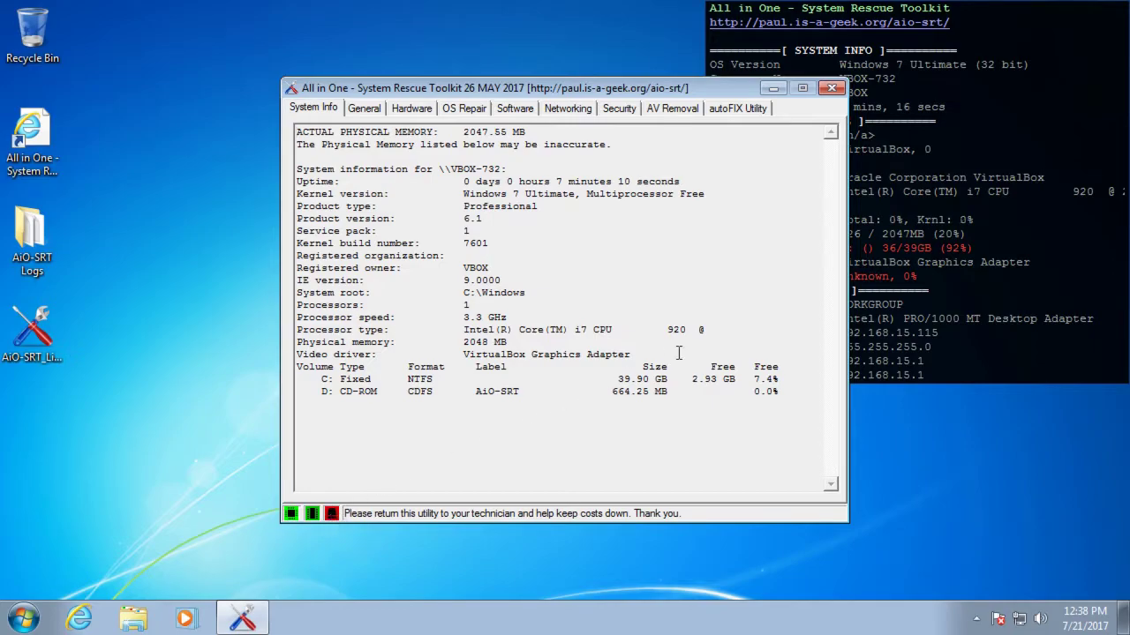
# Step: Restore the toolkit window from the taskbar and show its Hardware tools
pyautogui.click(773, 88)
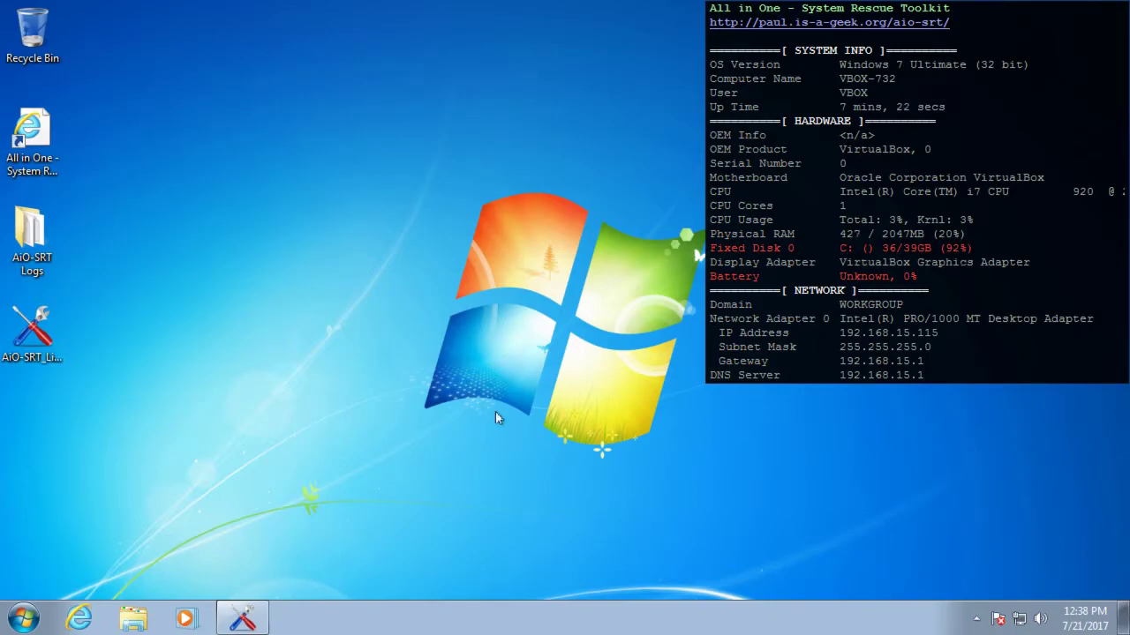
pyautogui.click(243, 618)
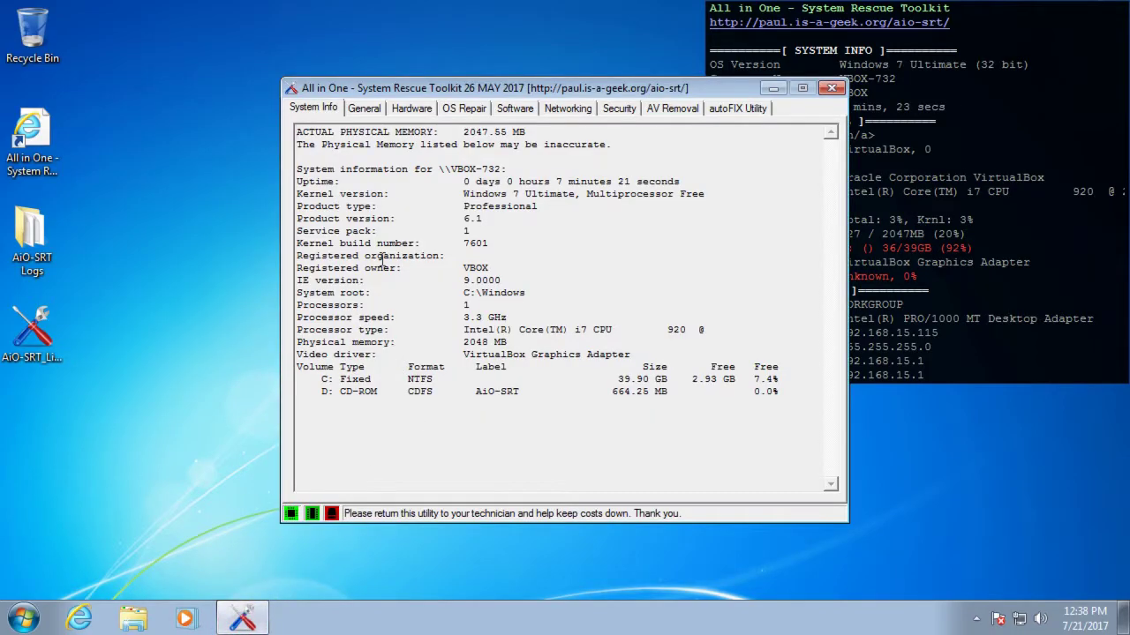
pyautogui.click(410, 110)
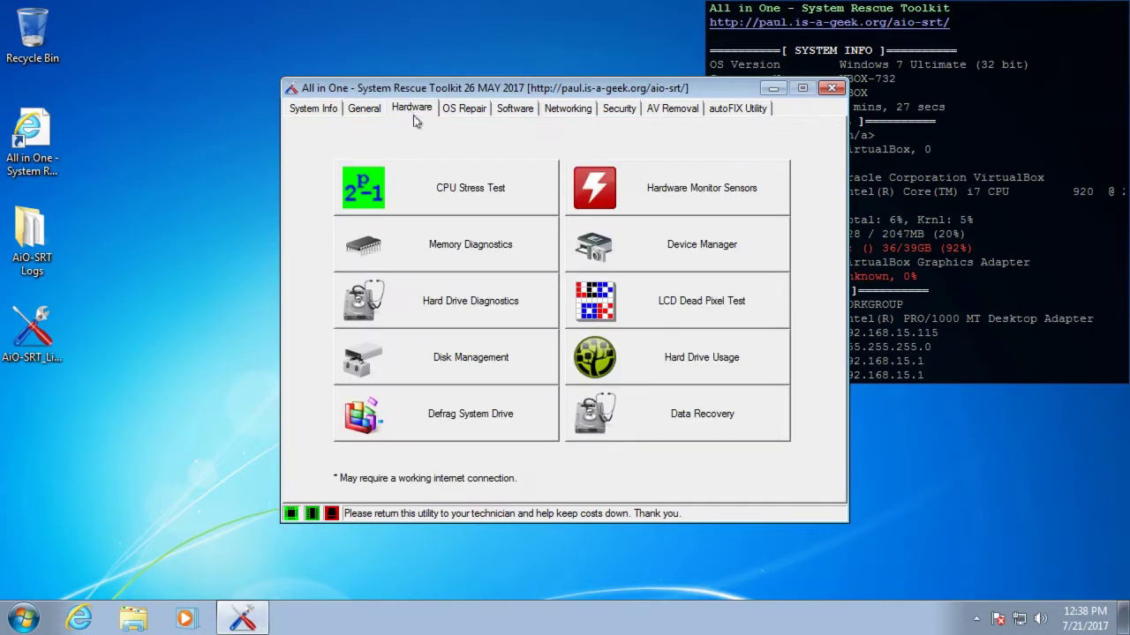
# Step: Launch WinDirStat via Hard Drive Usage and scan drive C: (39.6 GB)
pyautogui.click(664, 363)
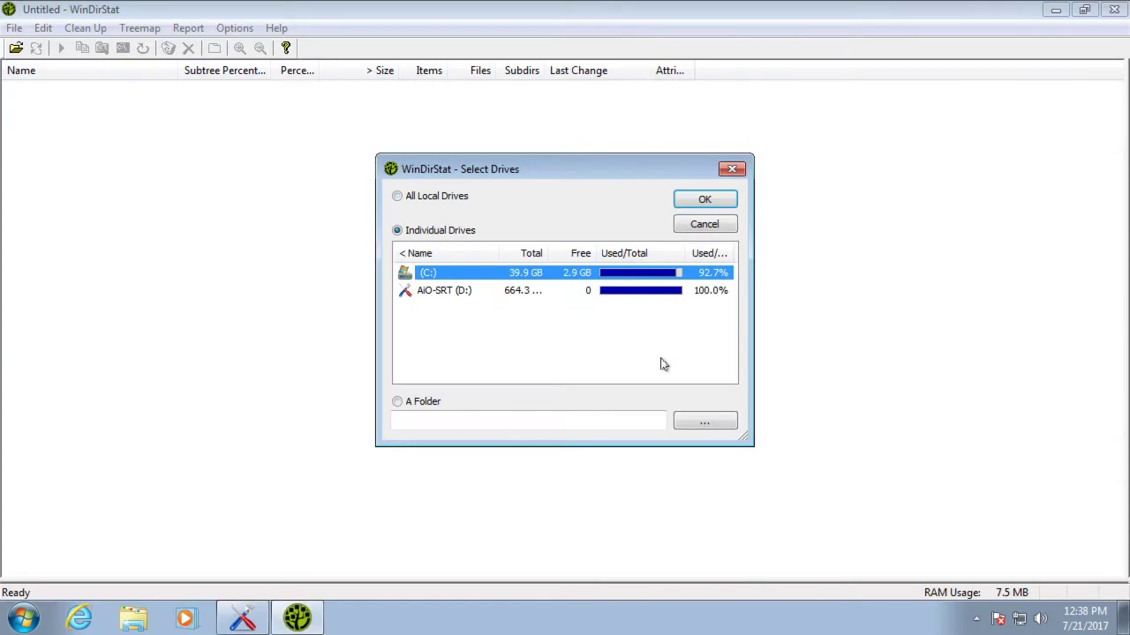
pyautogui.click(415, 274)
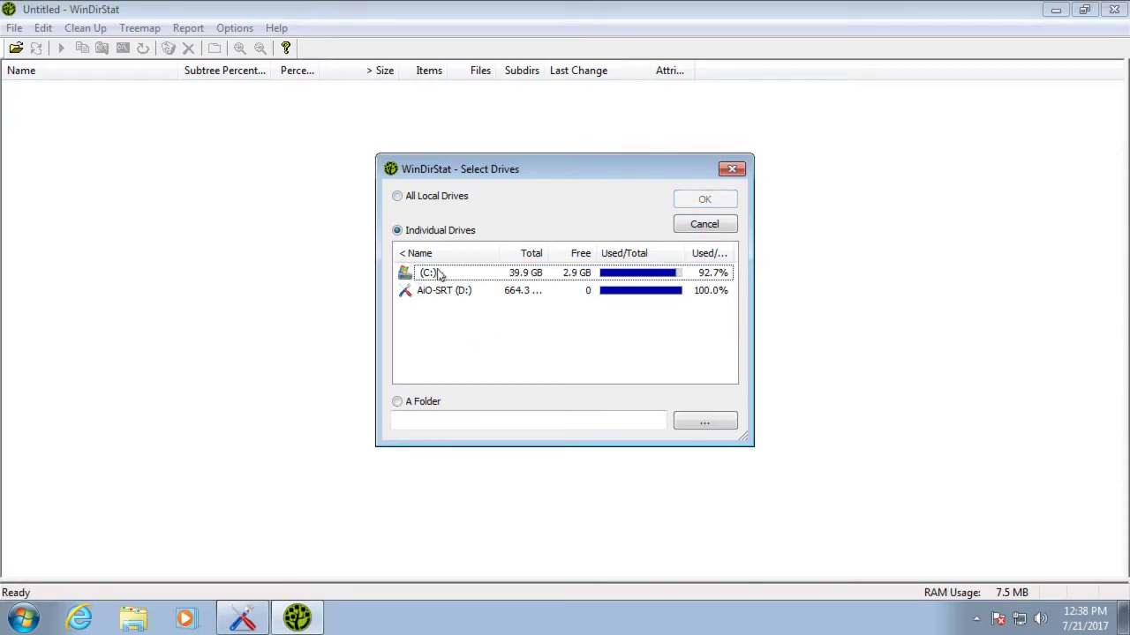
pyautogui.click(435, 274)
pyautogui.click(704, 200)
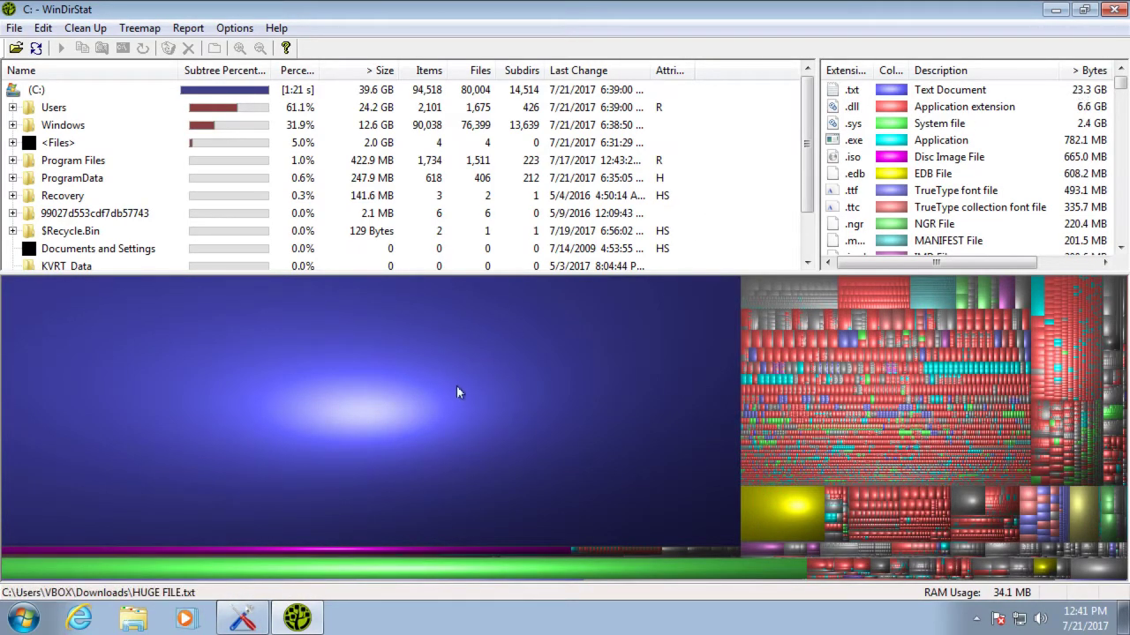
# Step: Check the largest treemap blocks, ending on the 23.3 GB HUGE FILE.txt in Downloads
pyautogui.click(329, 406)
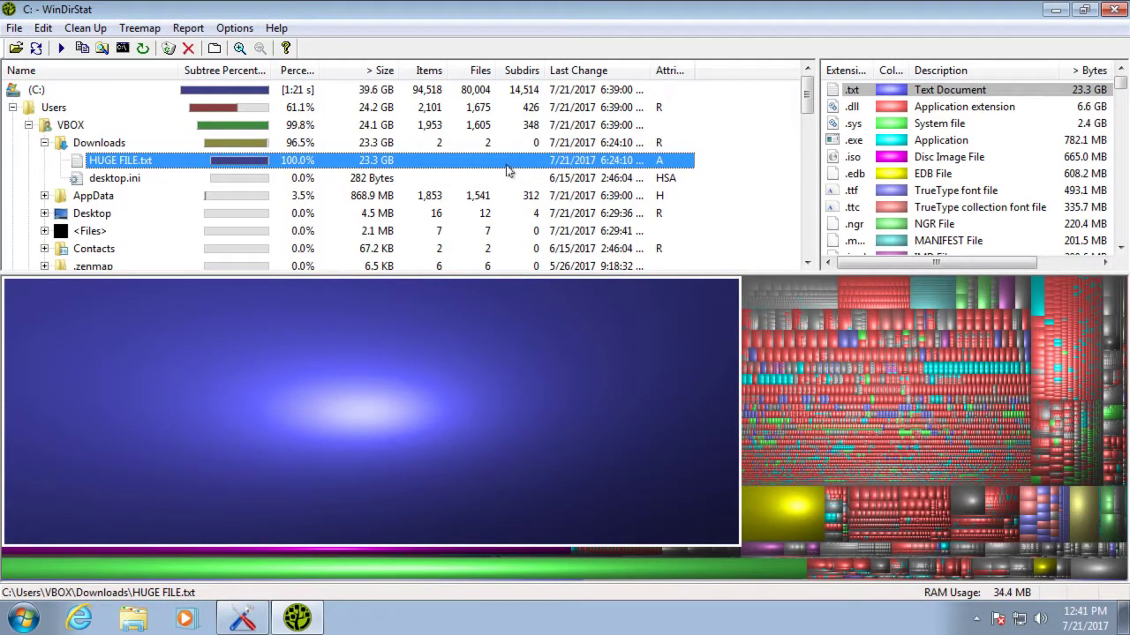
pyautogui.click(808, 510)
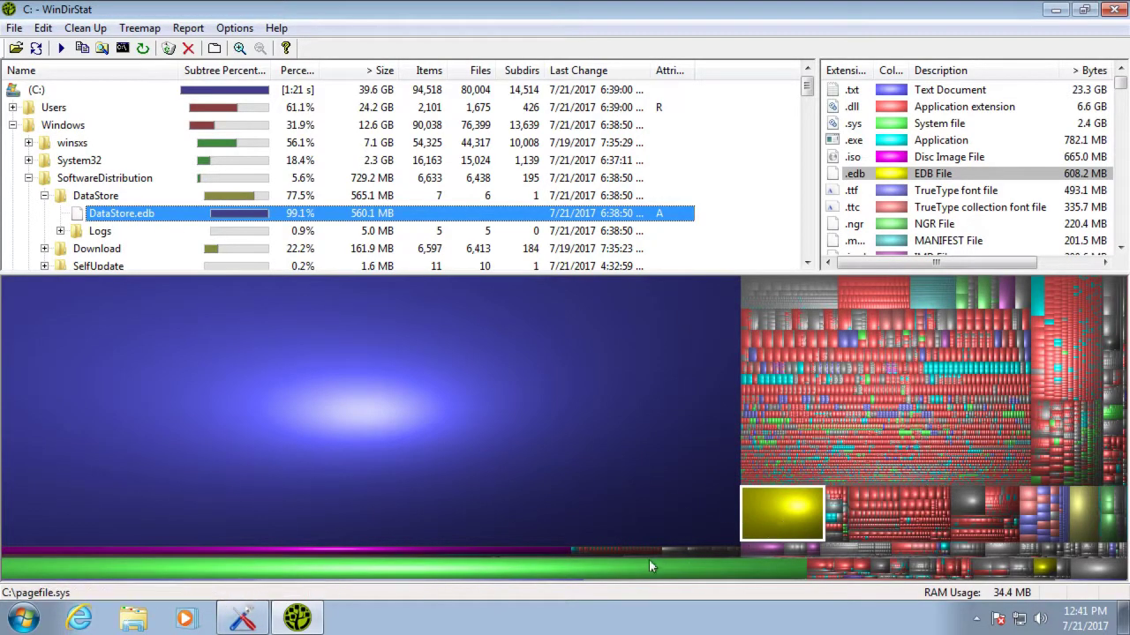
pyautogui.click(593, 565)
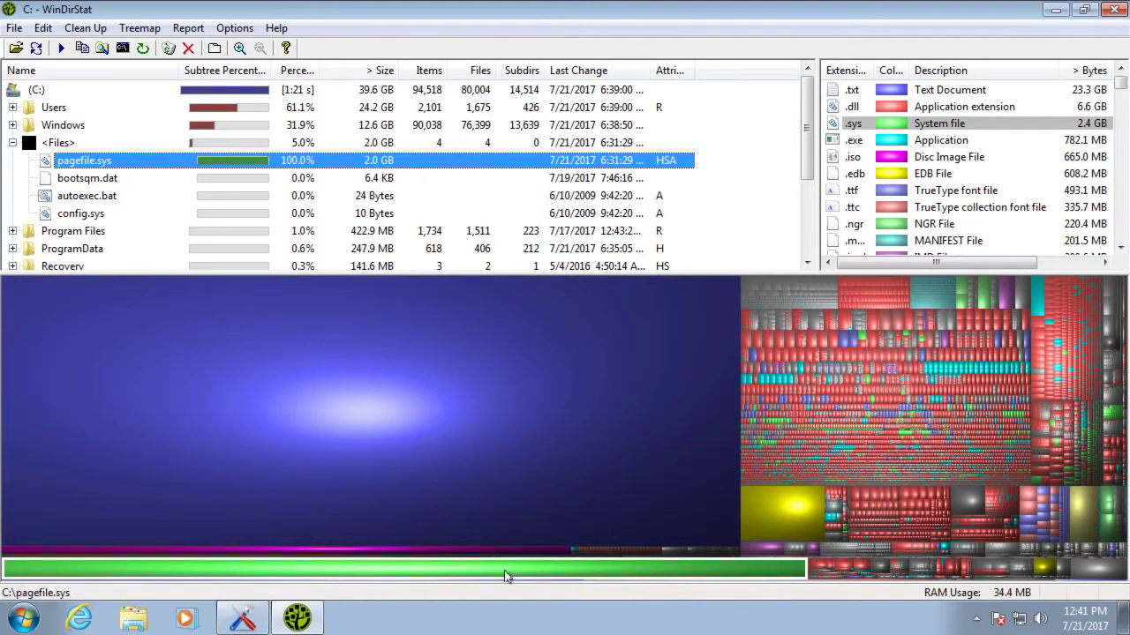
pyautogui.click(494, 401)
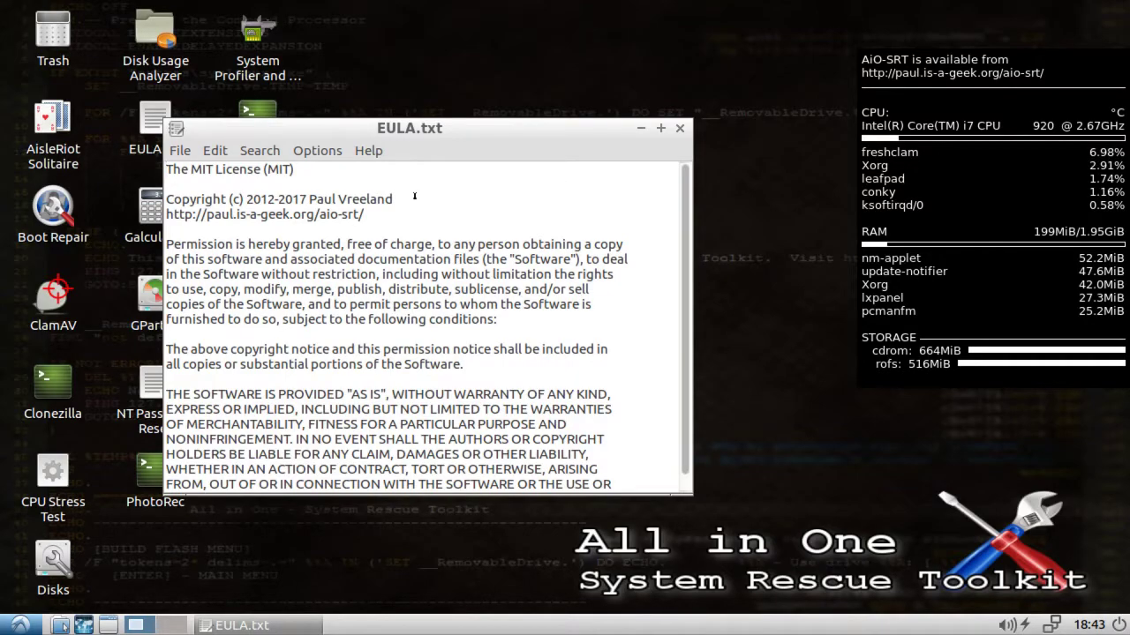
# Step: Close EULA.txt, mount the 43 GB NTFS partition in GNOME Disks, then close Disks
pyautogui.click(678, 128)
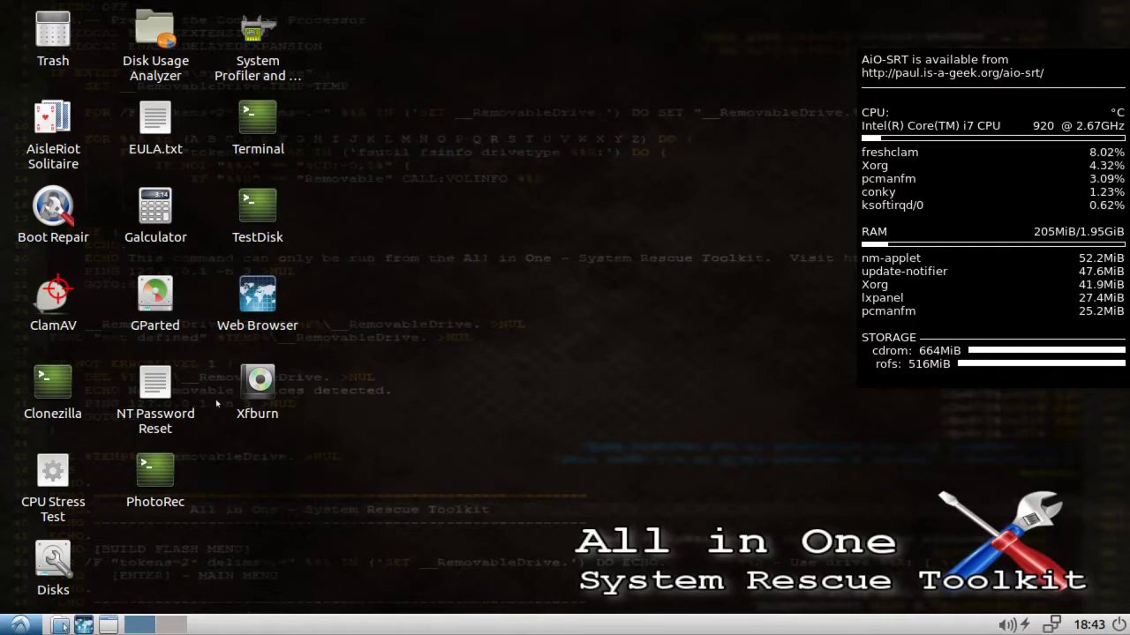
pyautogui.doubleClick(53, 565)
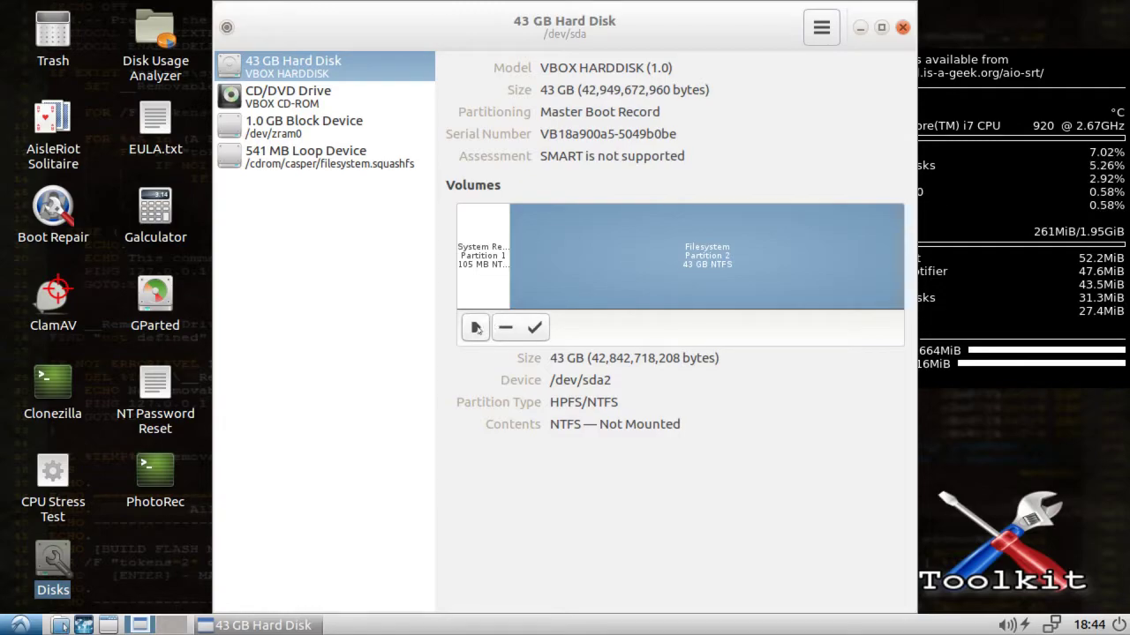
pyautogui.click(475, 327)
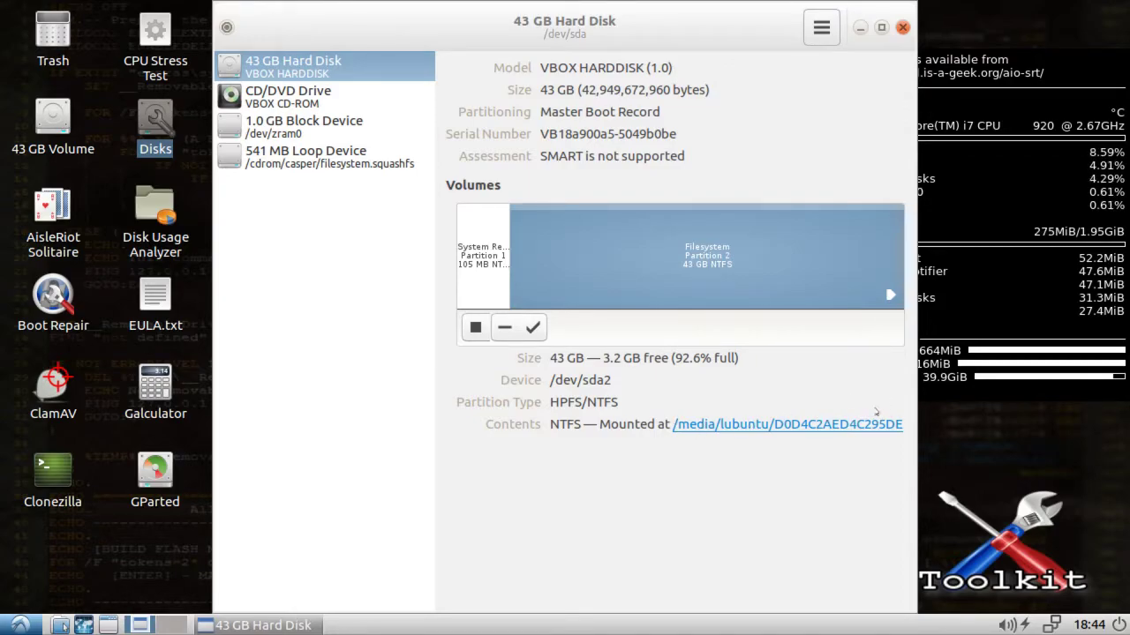
pyautogui.click(899, 29)
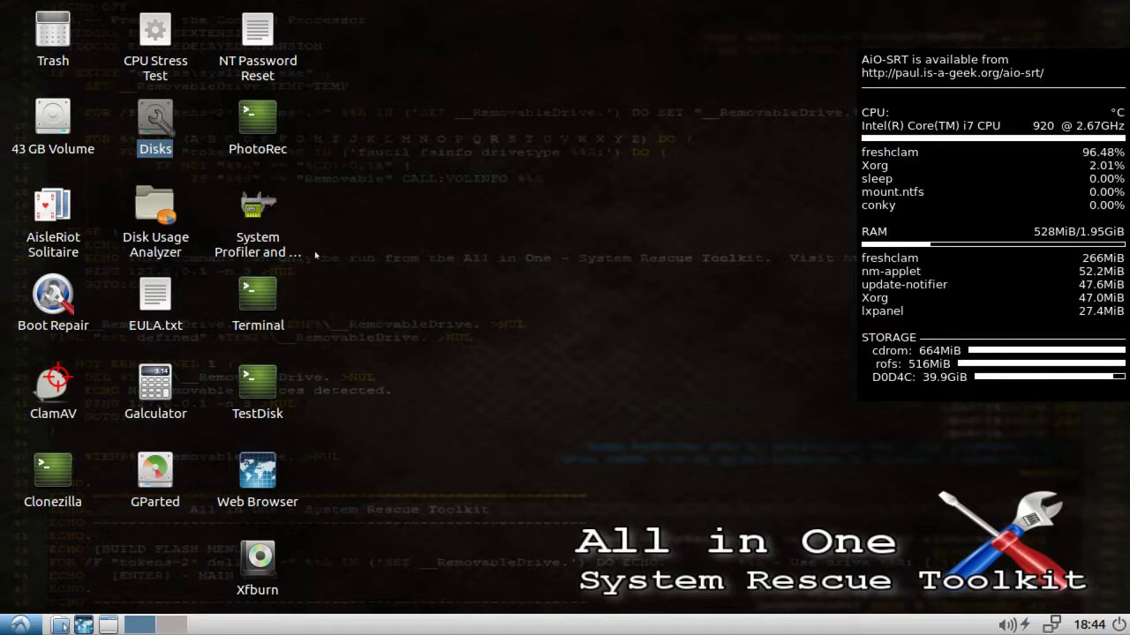
# Step: Open Disk Usage Analyzer from the desktop and scan the 43 GB Volume
pyautogui.click(234, 184)
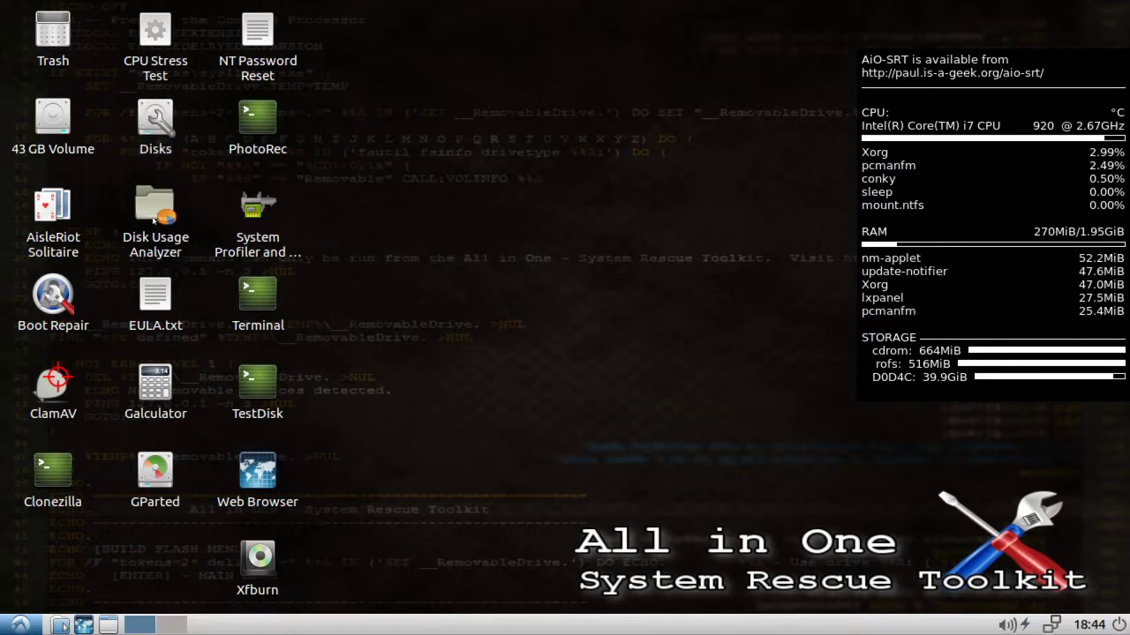
pyautogui.doubleClick(155, 207)
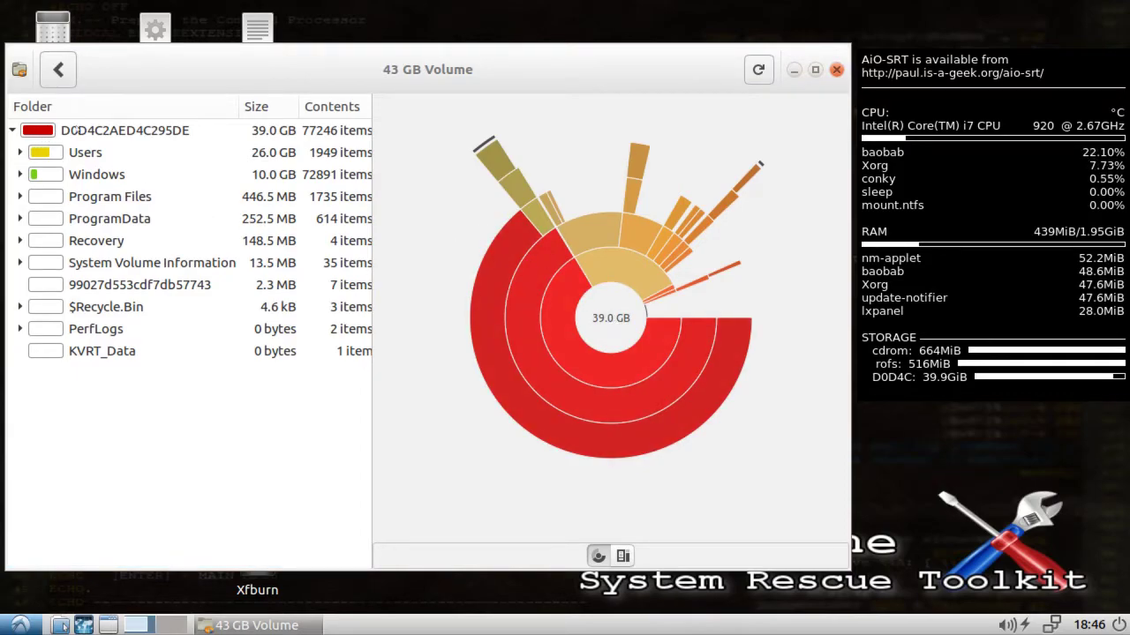
# Step: Expand Users > VBOX, chart the 25.0 GB Downloads folder and open its context menu
pyautogui.click(19, 152)
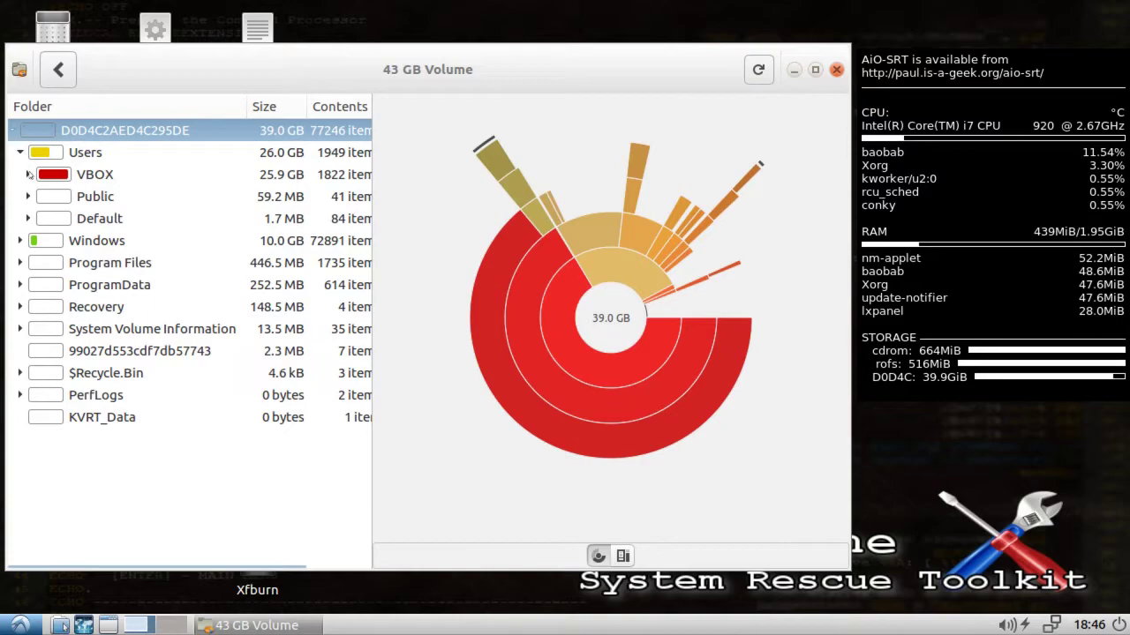
pyautogui.click(28, 174)
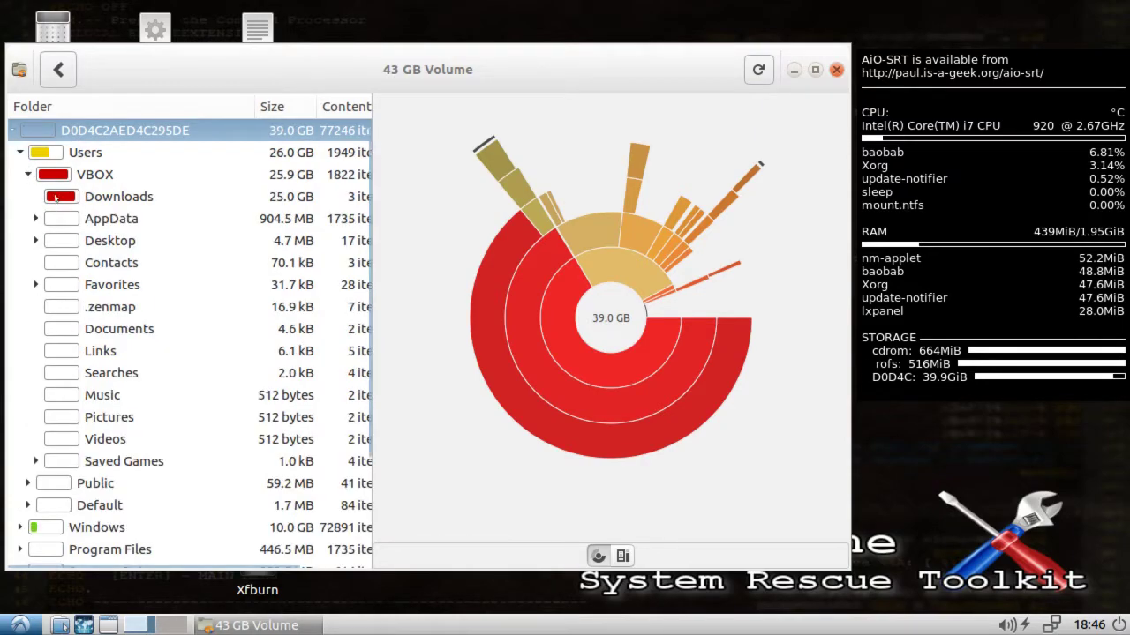
pyautogui.click(99, 198)
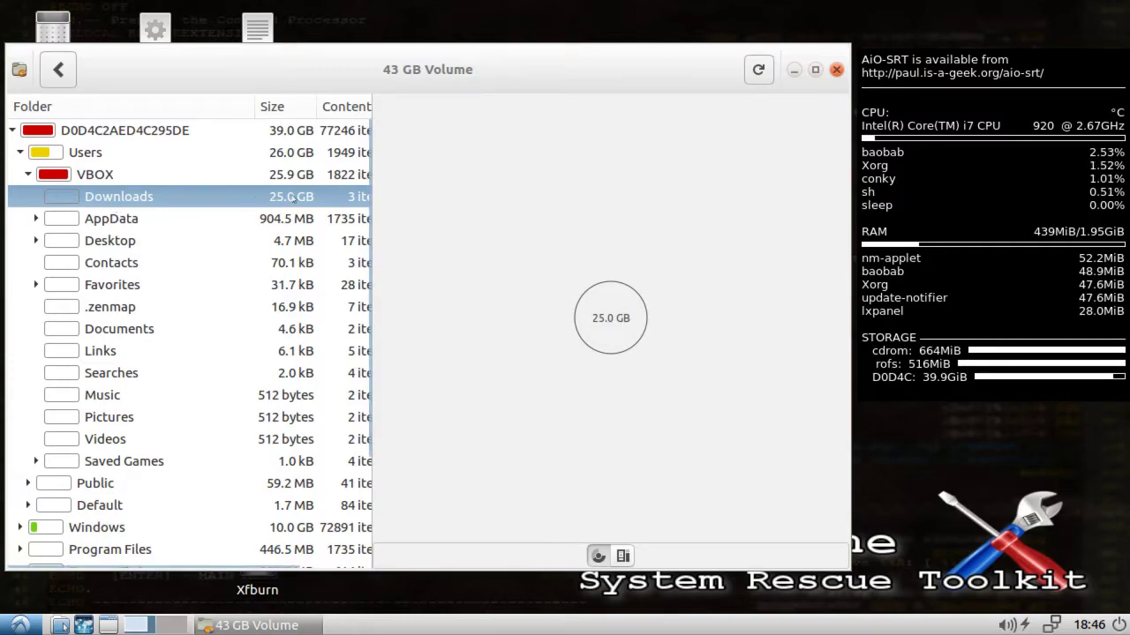
pyautogui.rightClick(124, 200)
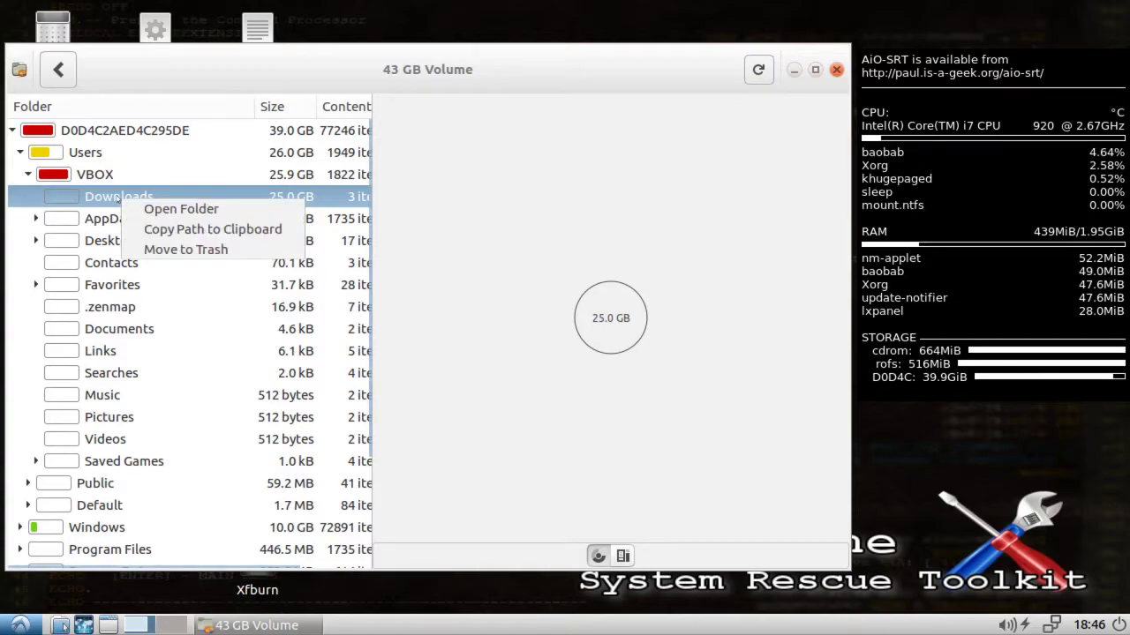
# Step: Open Downloads in PCManFM and move the 23.3 GiB HUGE FILE.txt to the trash
pyautogui.click(177, 209)
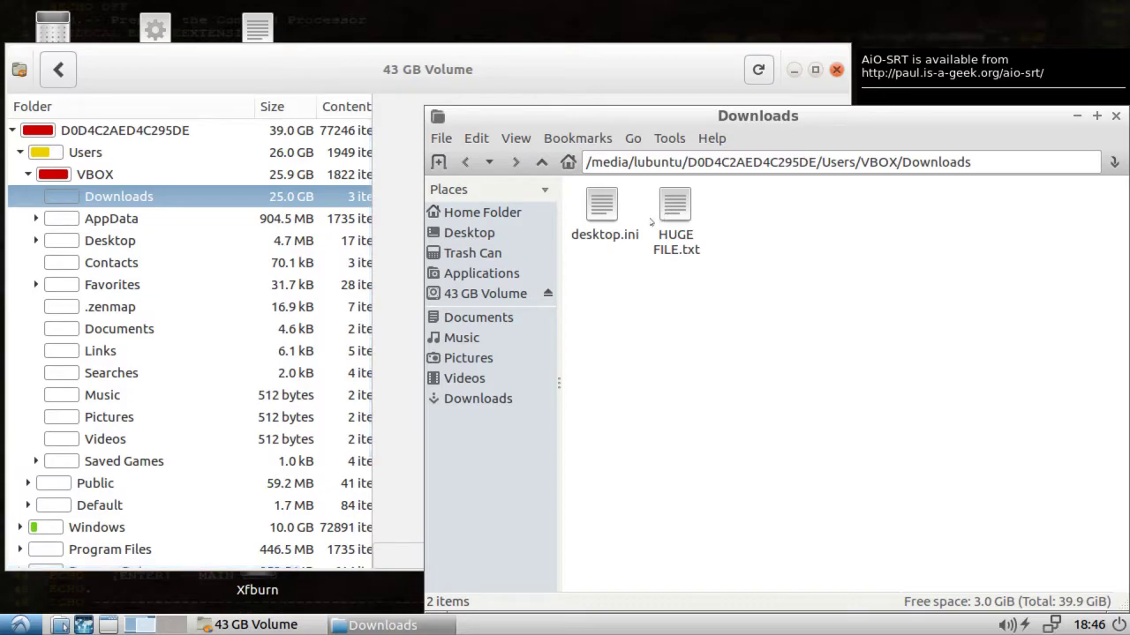
pyautogui.click(667, 210)
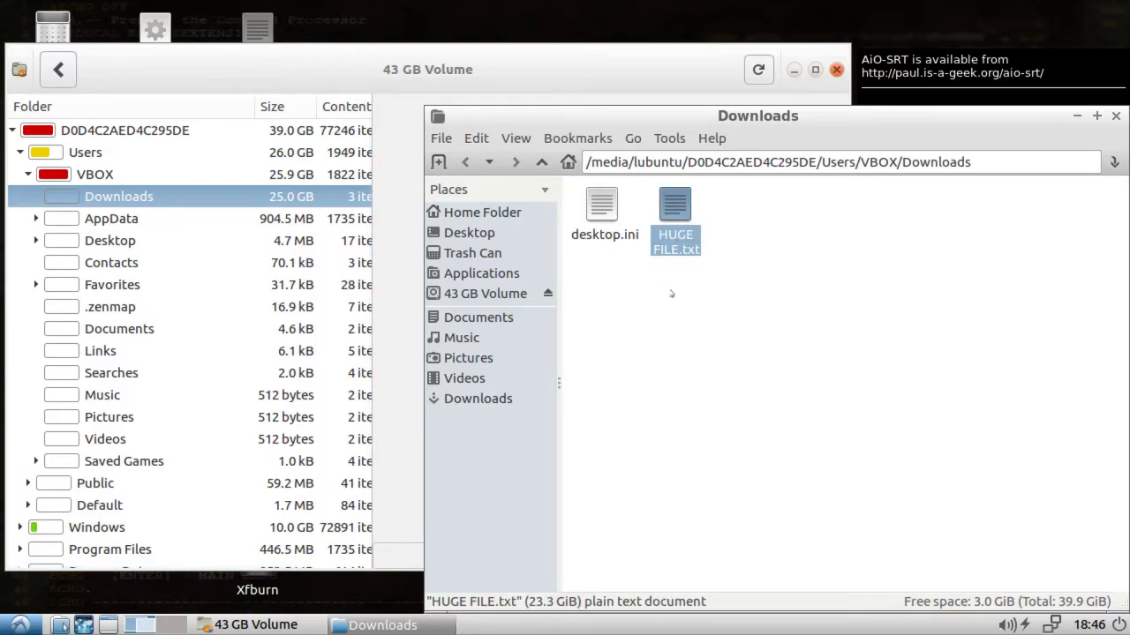
pyautogui.press('Delete')
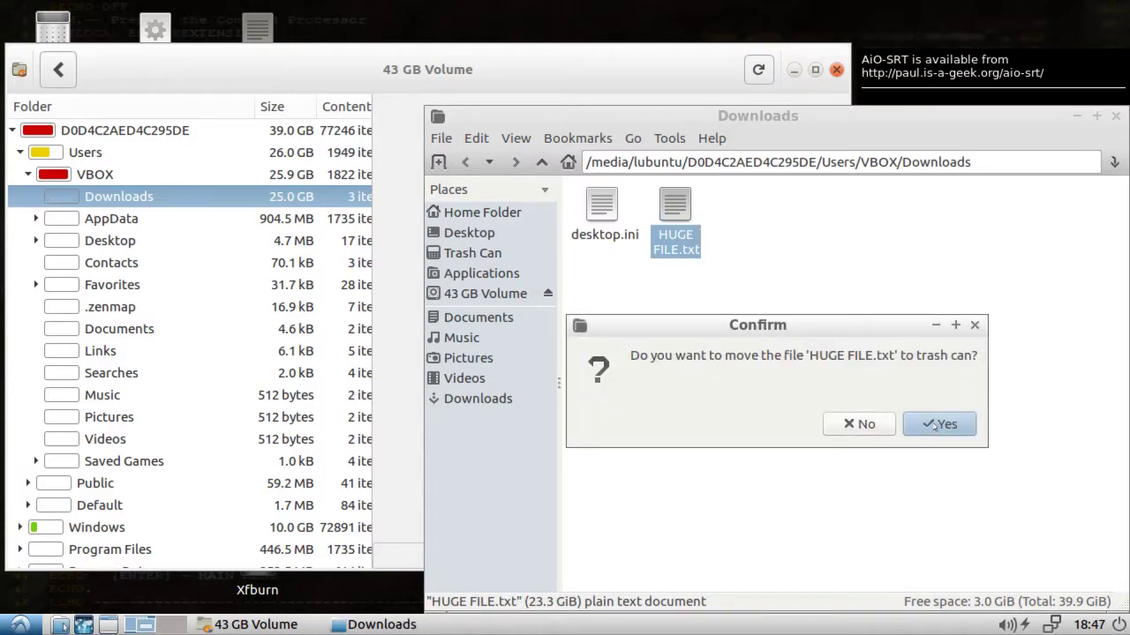
pyautogui.click(935, 427)
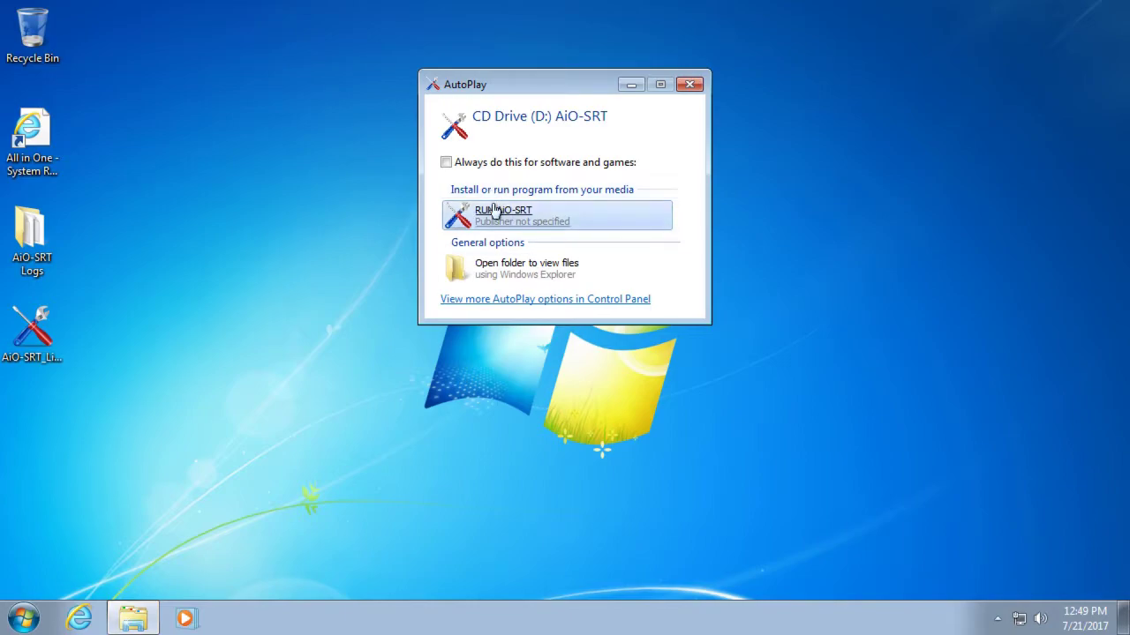
# Step: Run AiO-SRT from AutoPlay, accept UAC and licence, and refresh System Info (C: 2.93 GB free)
pyautogui.click(494, 210)
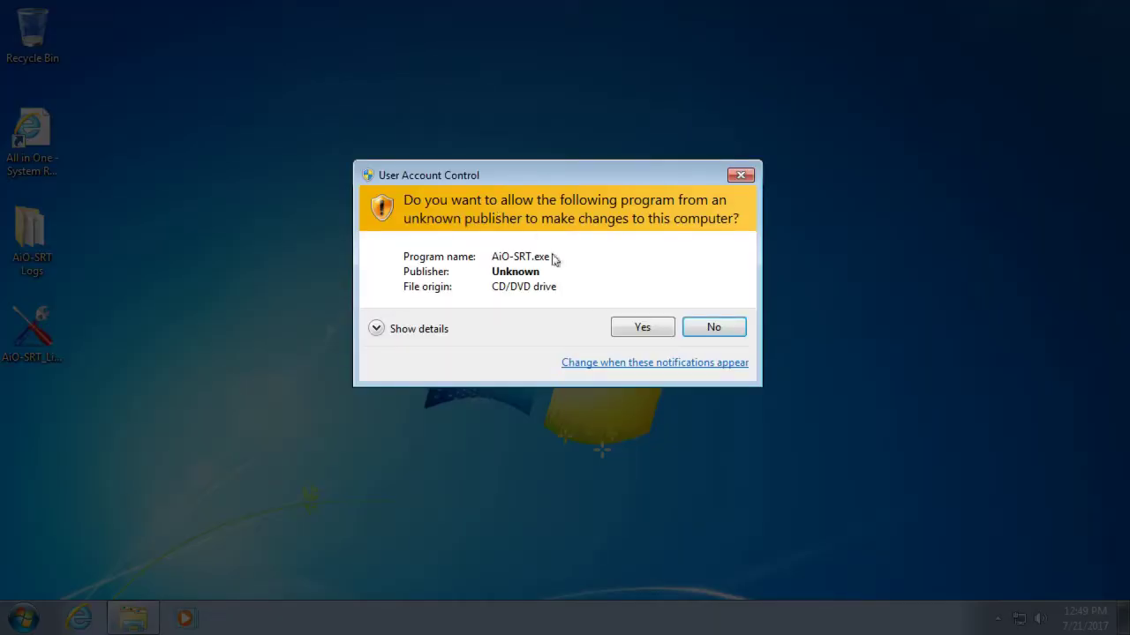
pyautogui.click(632, 327)
pyautogui.click(635, 520)
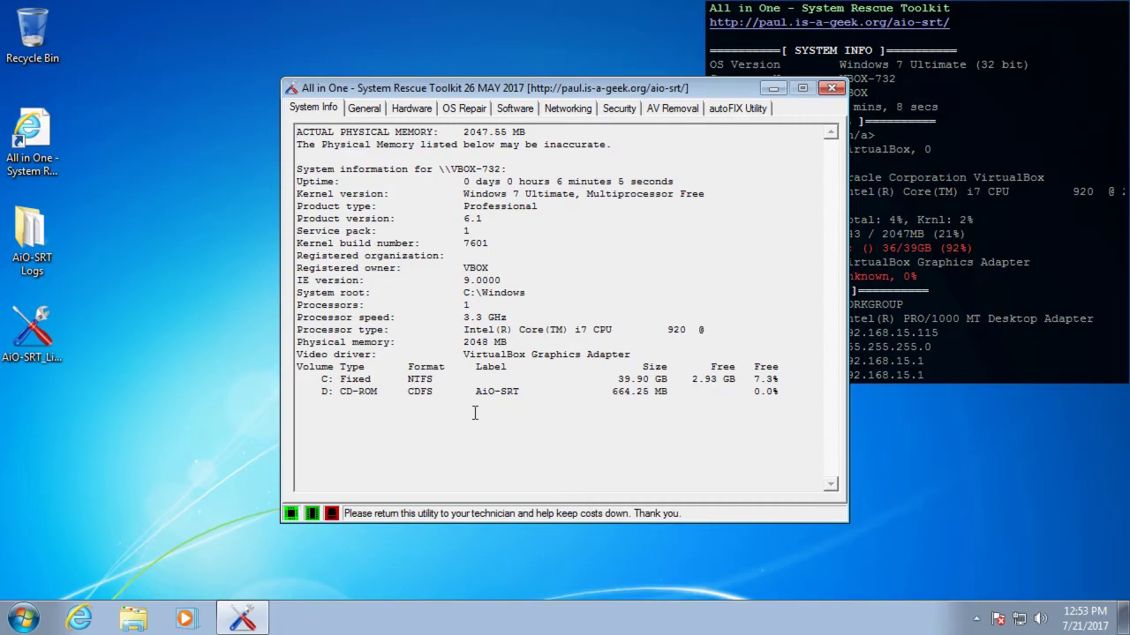
pyautogui.click(333, 514)
pyautogui.click(226, 295)
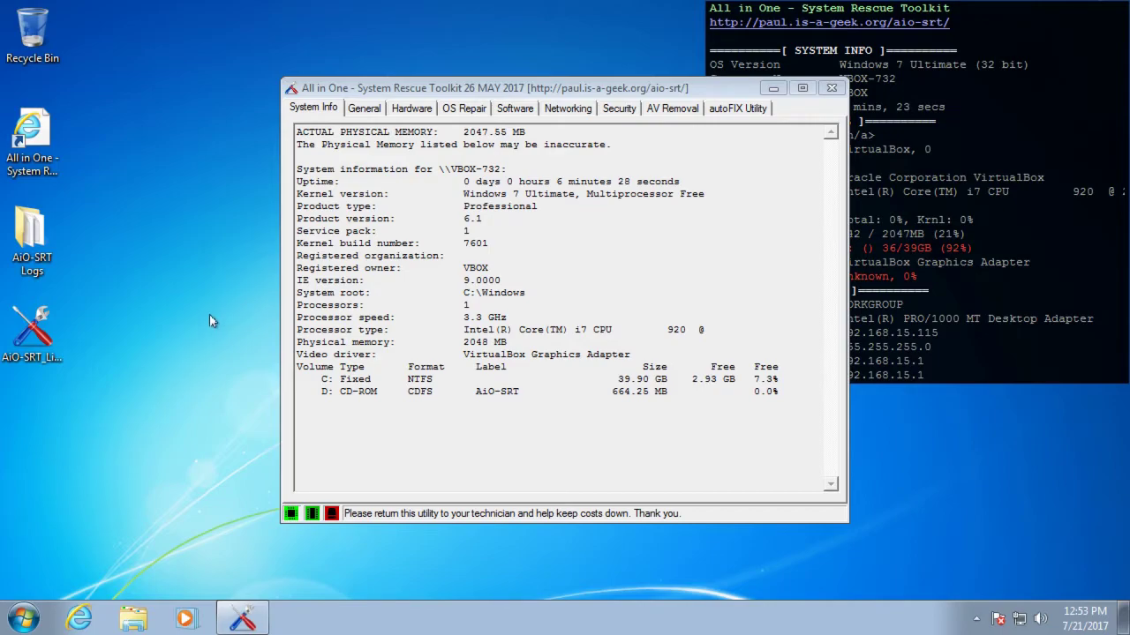
# Step: Open Local Disk (C:) in Explorer and inspect the .Trash-999\files folder
pyautogui.click(134, 618)
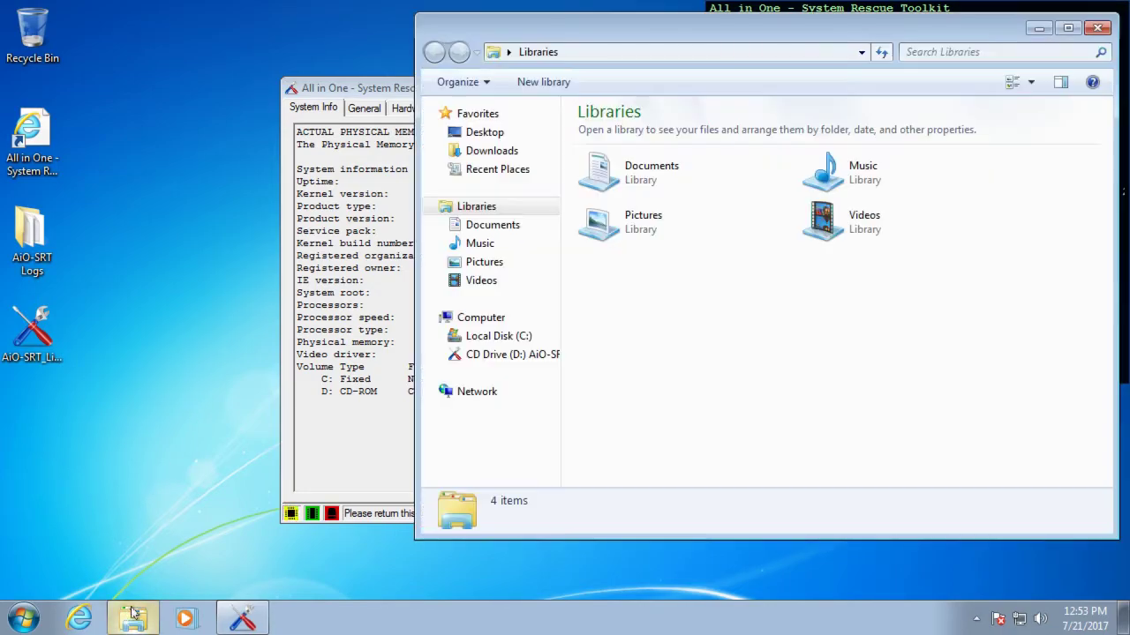
pyautogui.click(497, 336)
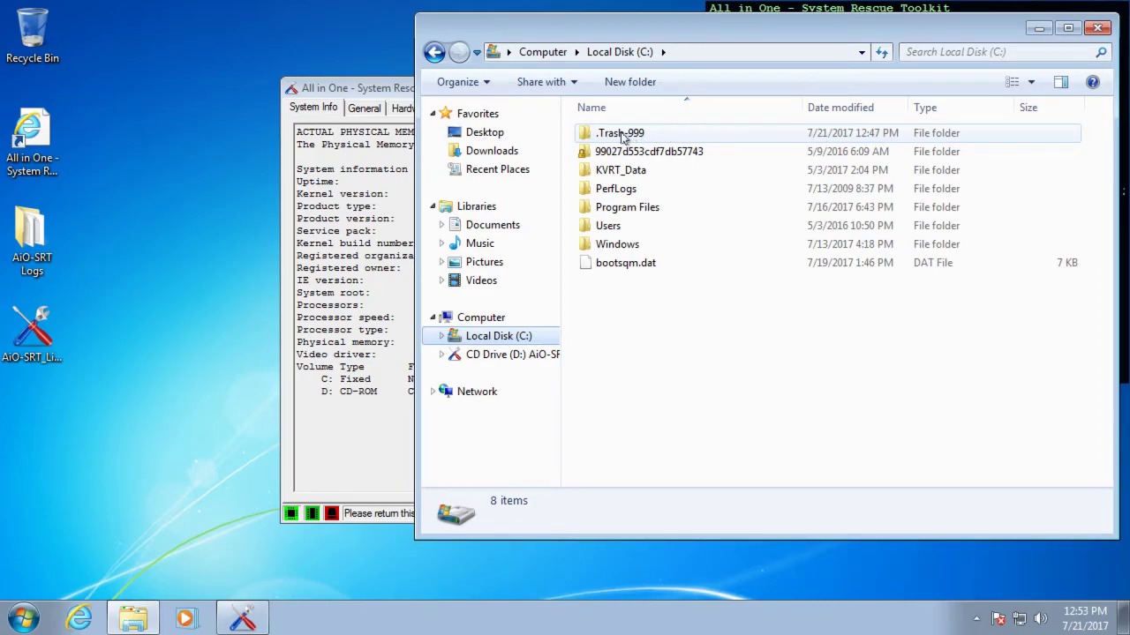
pyautogui.doubleClick(622, 135)
pyautogui.doubleClick(620, 135)
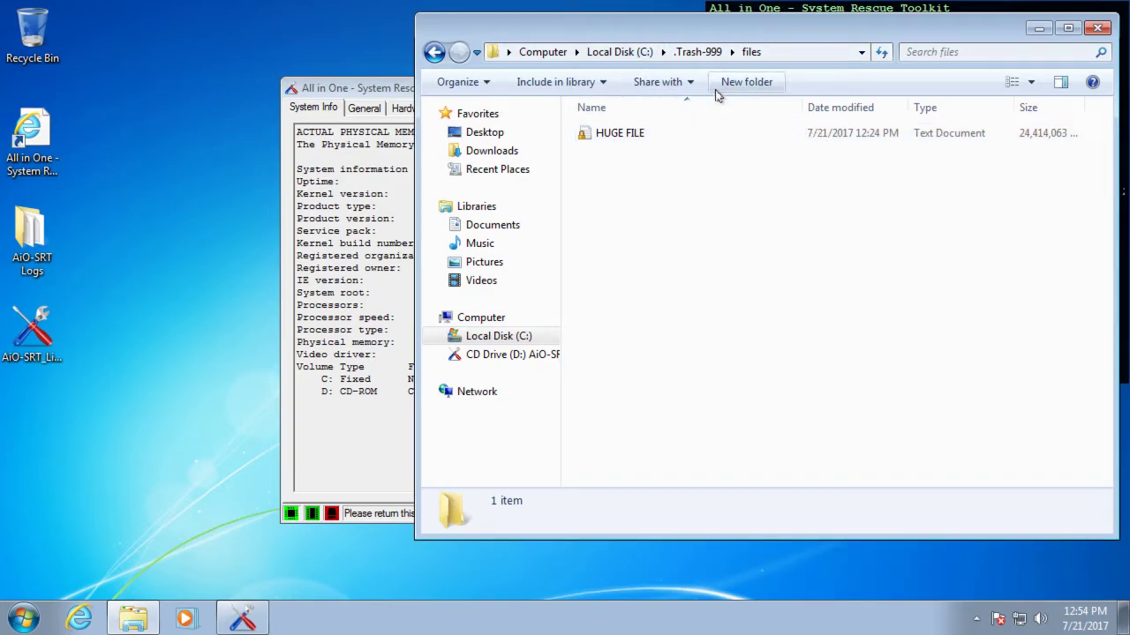
# Step: Return to Local Disk (C:) and permanently delete the .Trash-999 folder
pyautogui.click(620, 51)
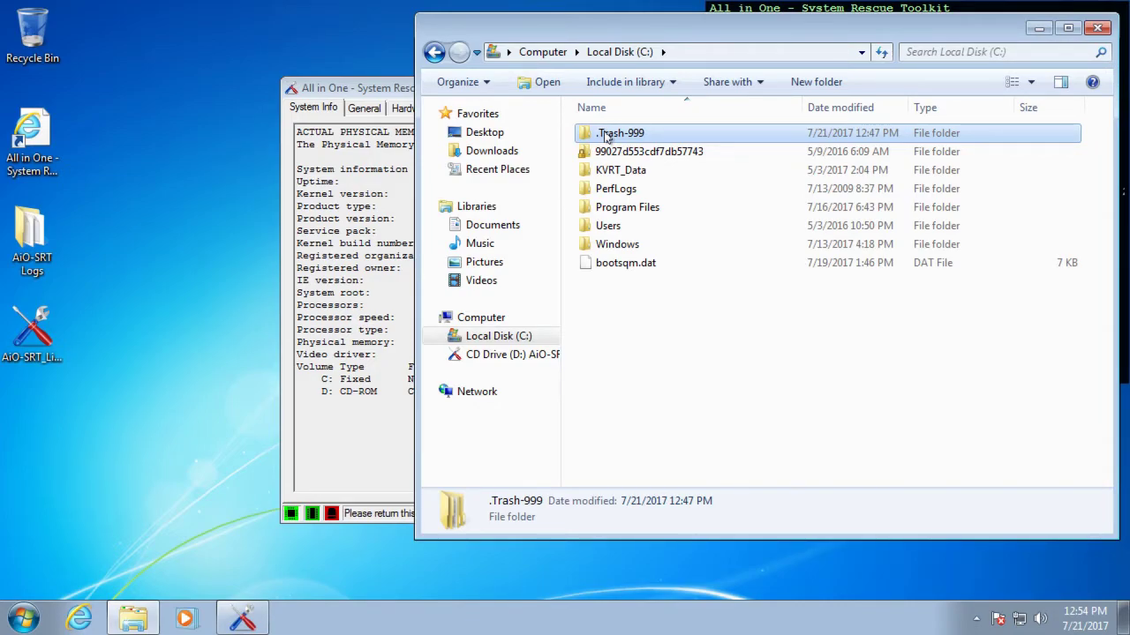
pyautogui.hotkey('shift', 'Delete')
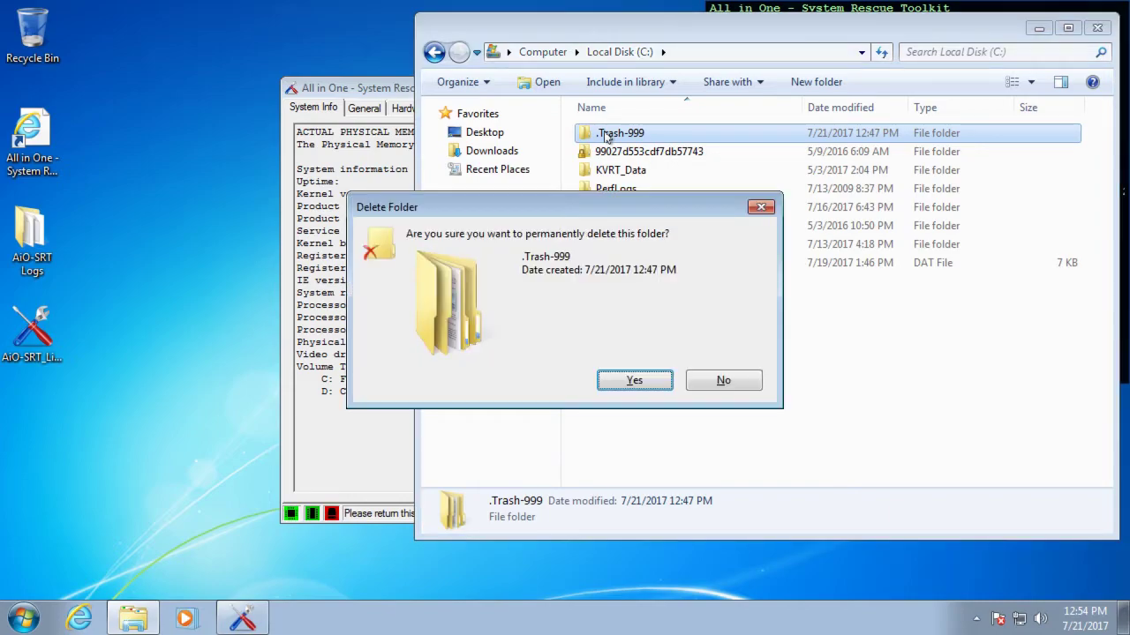
pyautogui.click(644, 383)
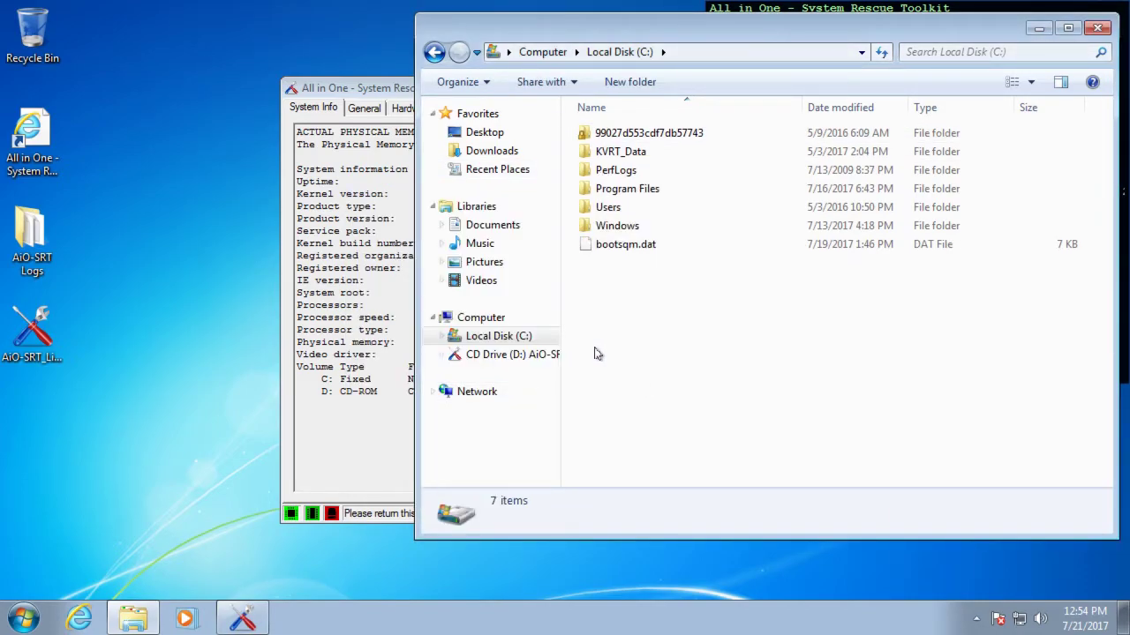
# Step: Close Explorer and minimize the toolkit, revealing C: at 13/39 GB (34%) used
pyautogui.click(1099, 29)
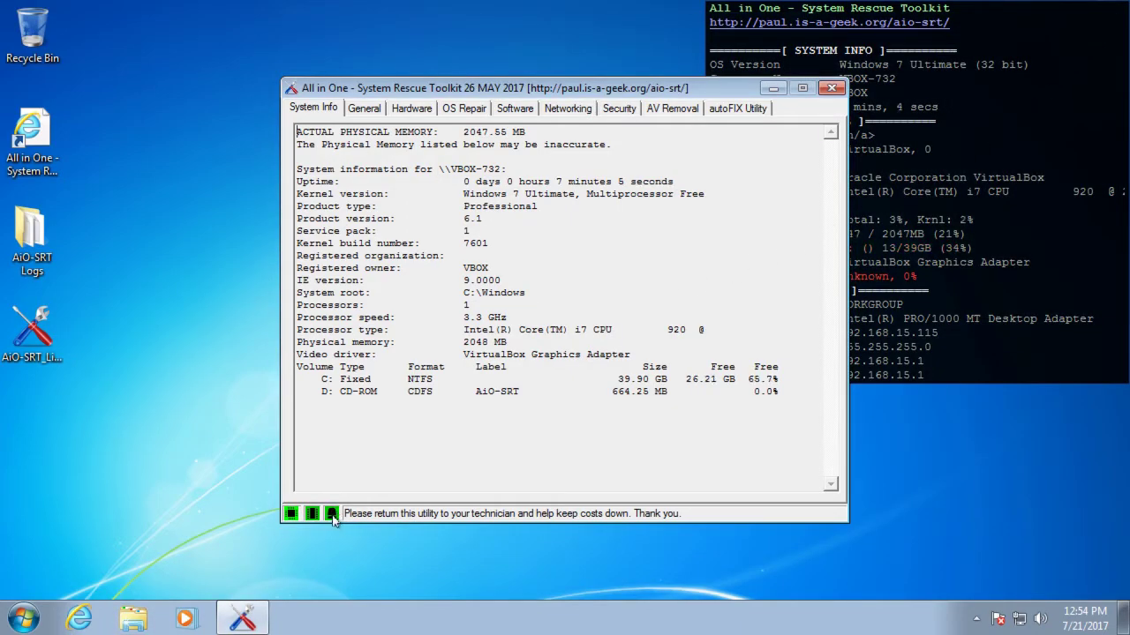
pyautogui.click(773, 88)
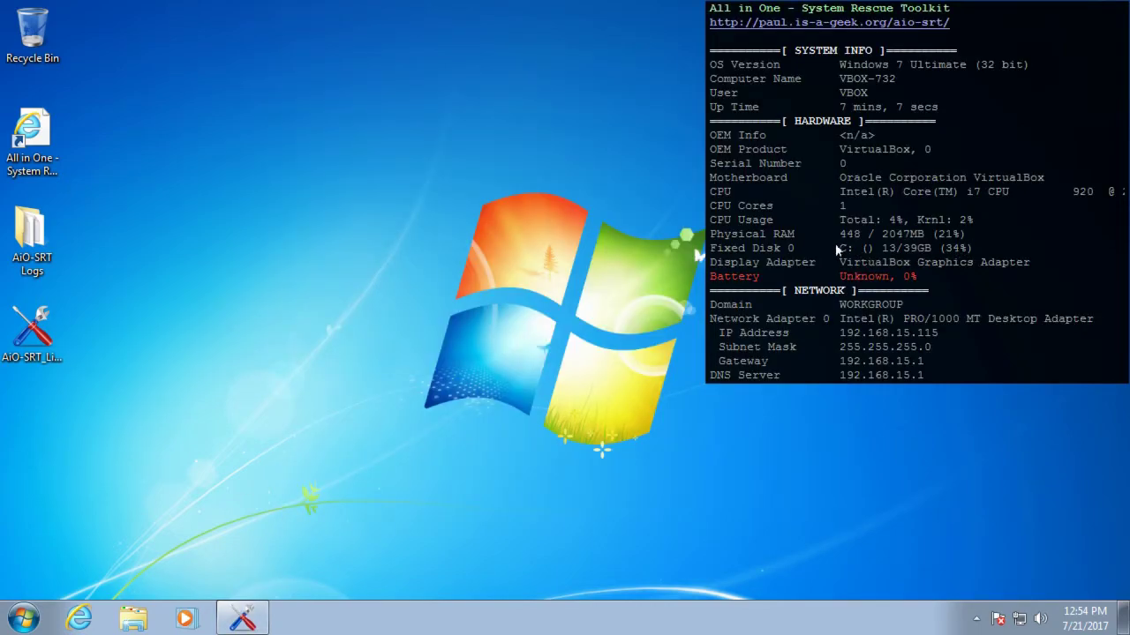